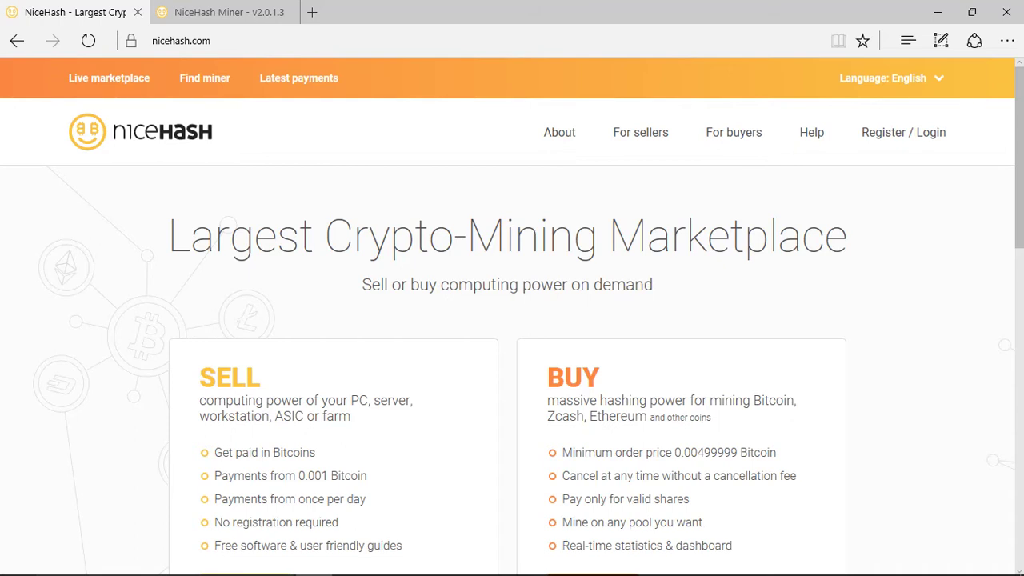
# - Open the NiceHash Miner page from the nicehash.com footer links and close the duplicate page
pyautogui.moveTo(224, 12)
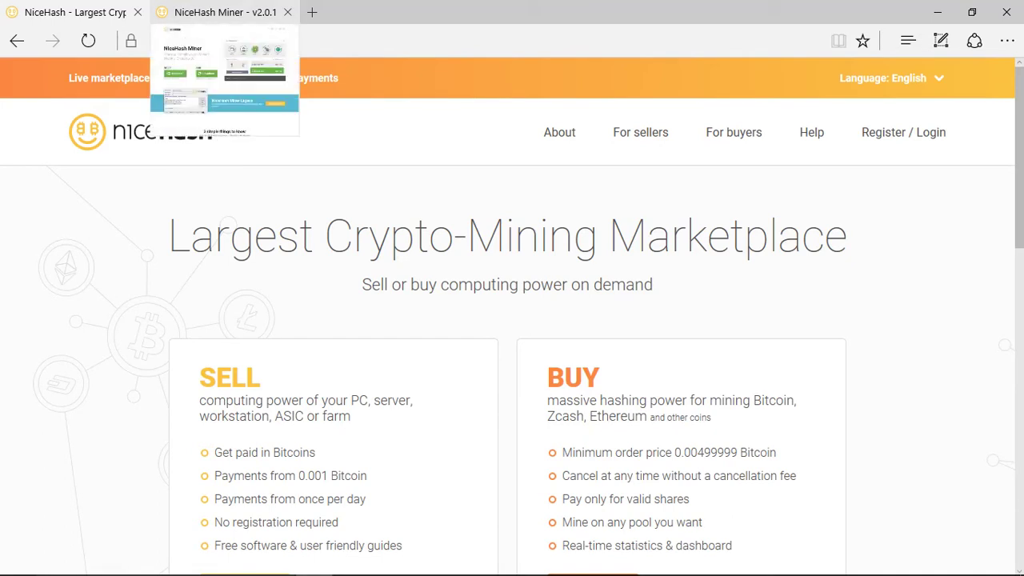
pyautogui.click(224, 12)
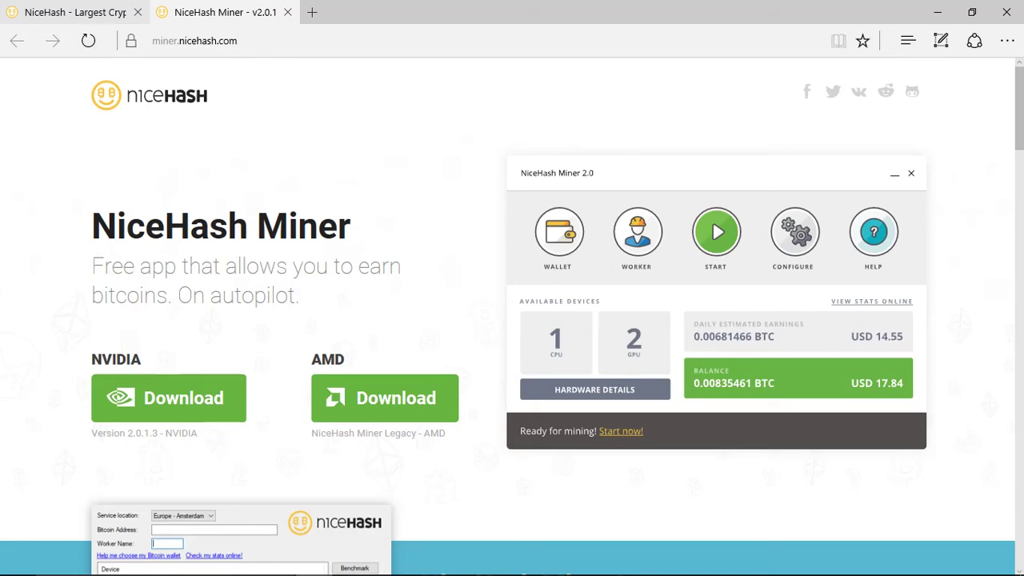
pyautogui.click(72, 12)
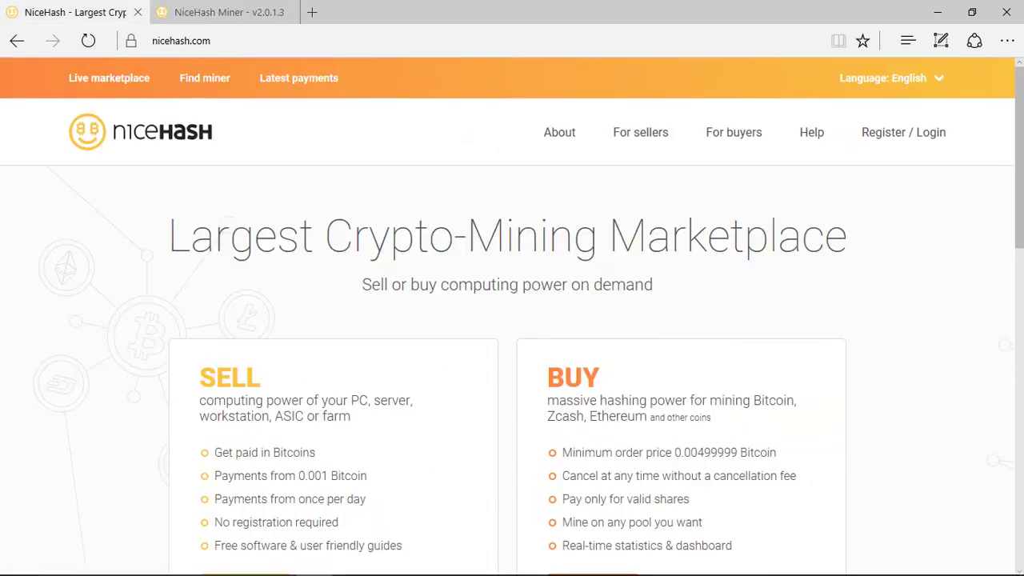
pyautogui.scroll(-10, 512, 320)
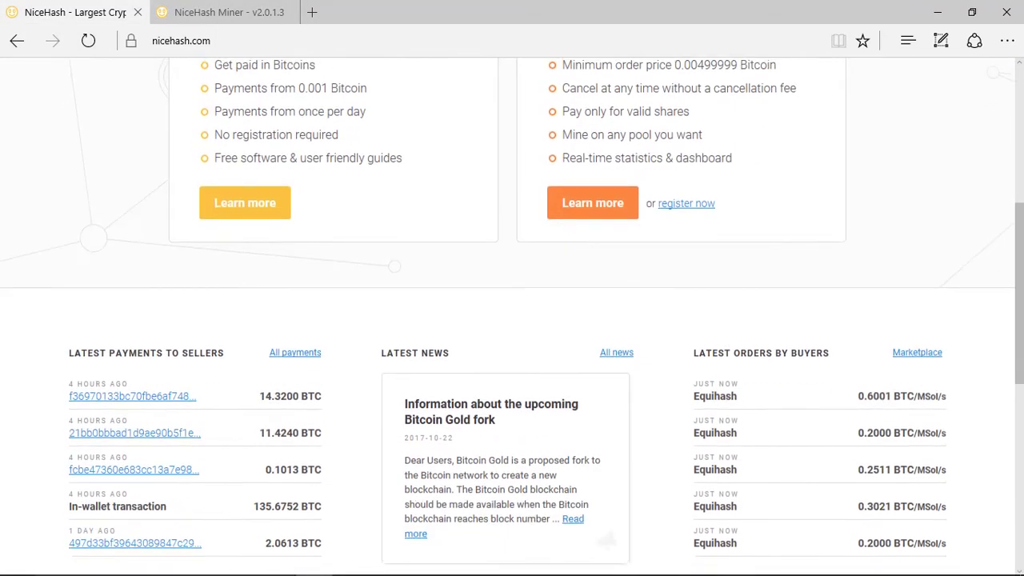
pyautogui.scroll(-3, 107, 335)
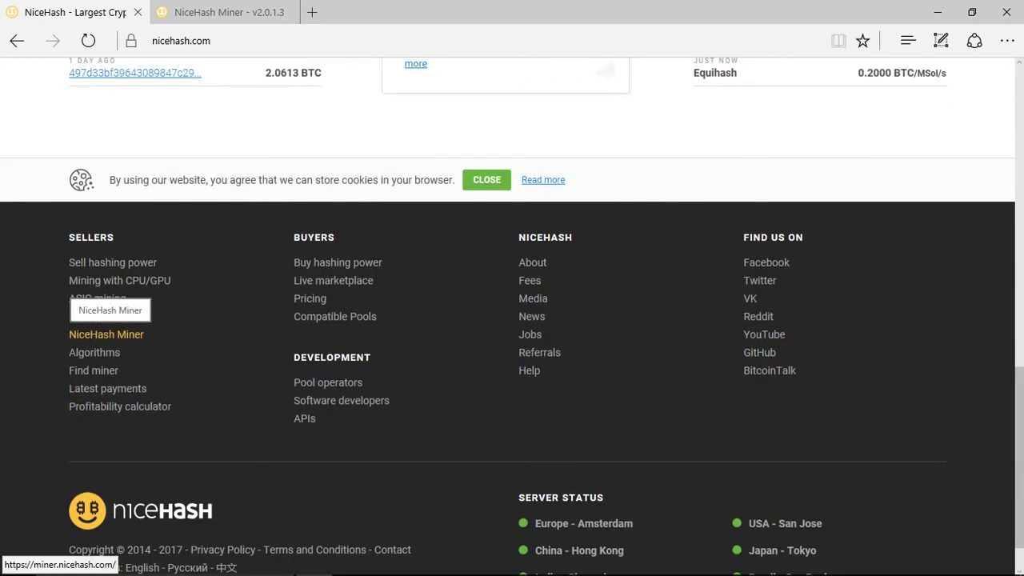
pyautogui.click(106, 334)
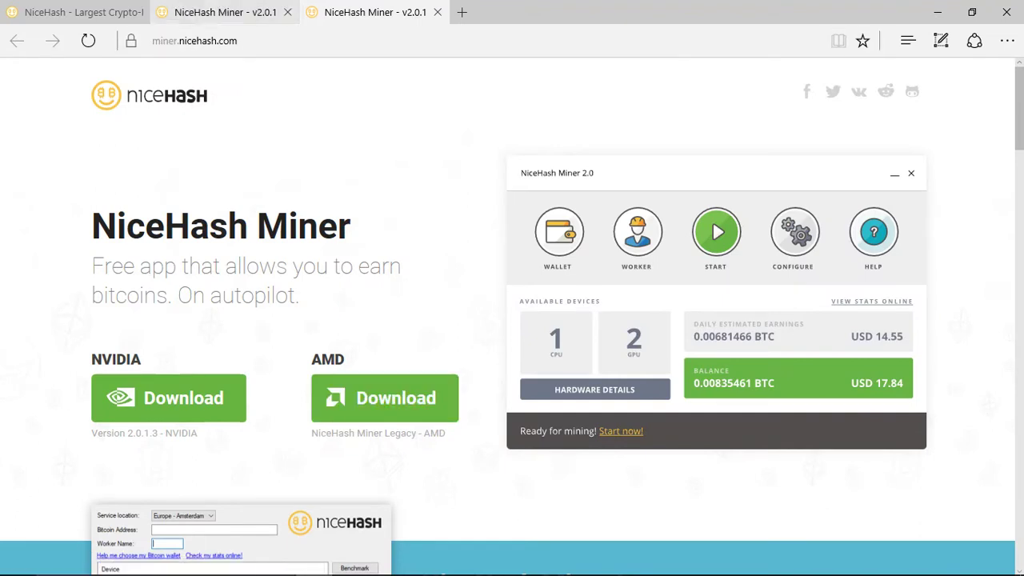
pyautogui.hotkey('ctrl', 'w')
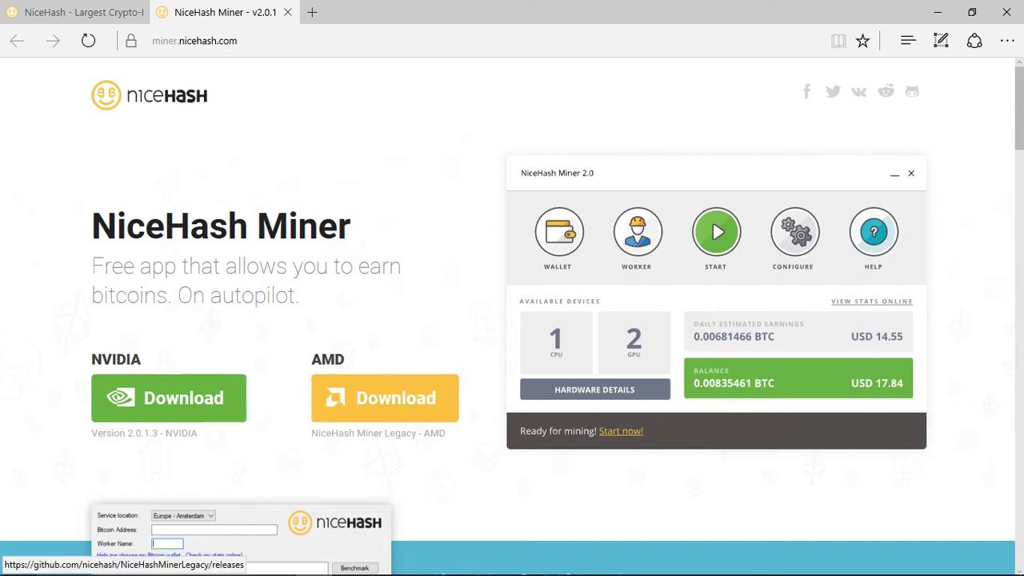
# - Open the GitHub releases page of NiceHash Miner Legacy through the AMD download
pyautogui.scroll(-1, 512, 320)
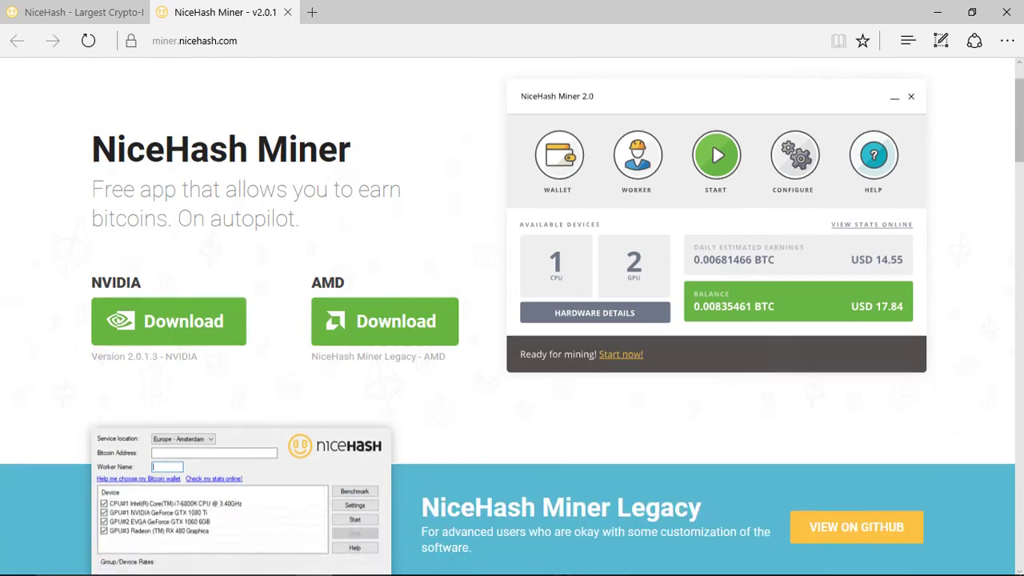
pyautogui.scroll(-1, 512, 320)
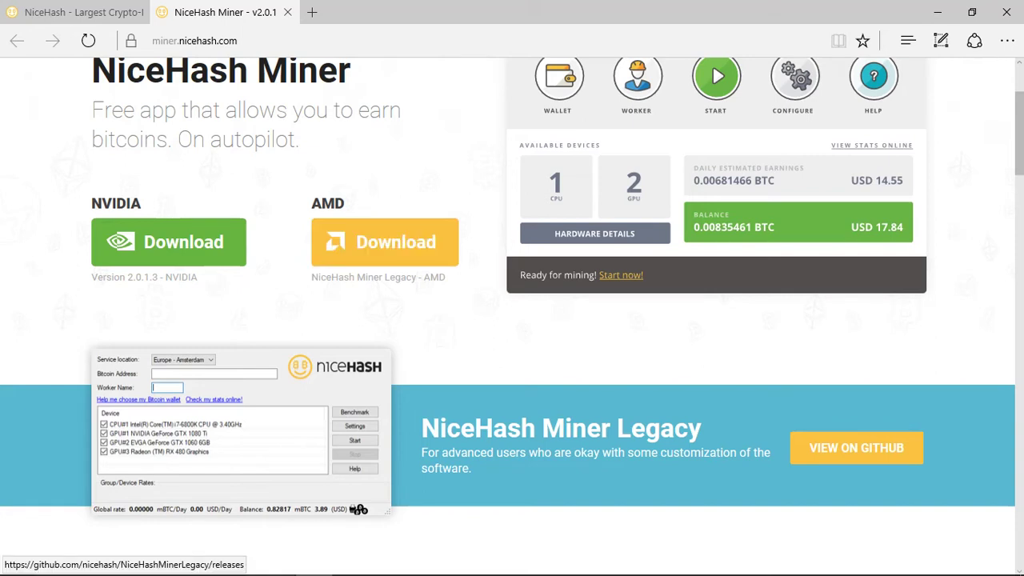
pyautogui.click(384, 241)
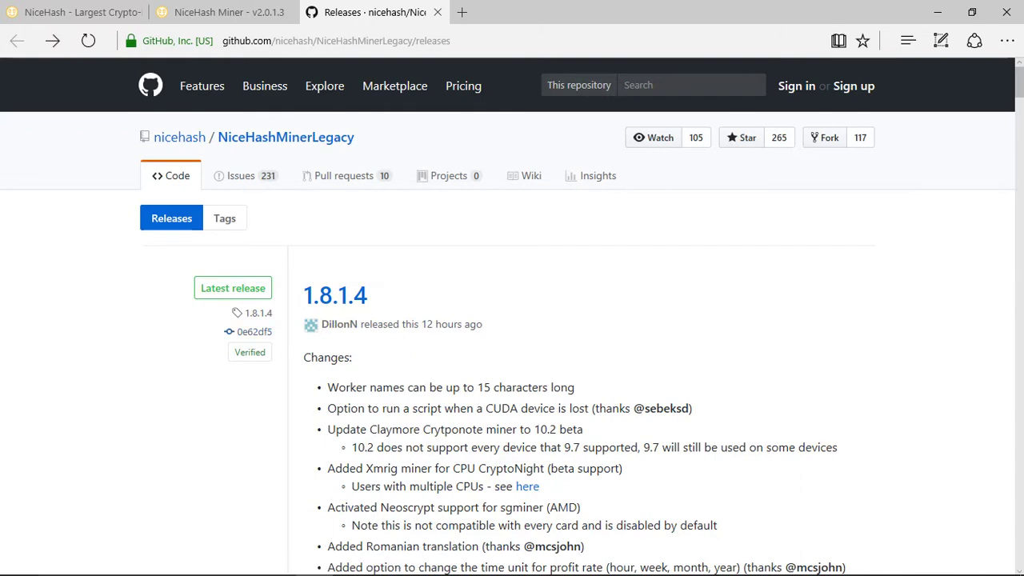
# - Try to save NHML-1.8.1.4.zip from the latest release's downloads into the NiceHash folder on the Desktop
pyautogui.scroll(-2, 512, 317)
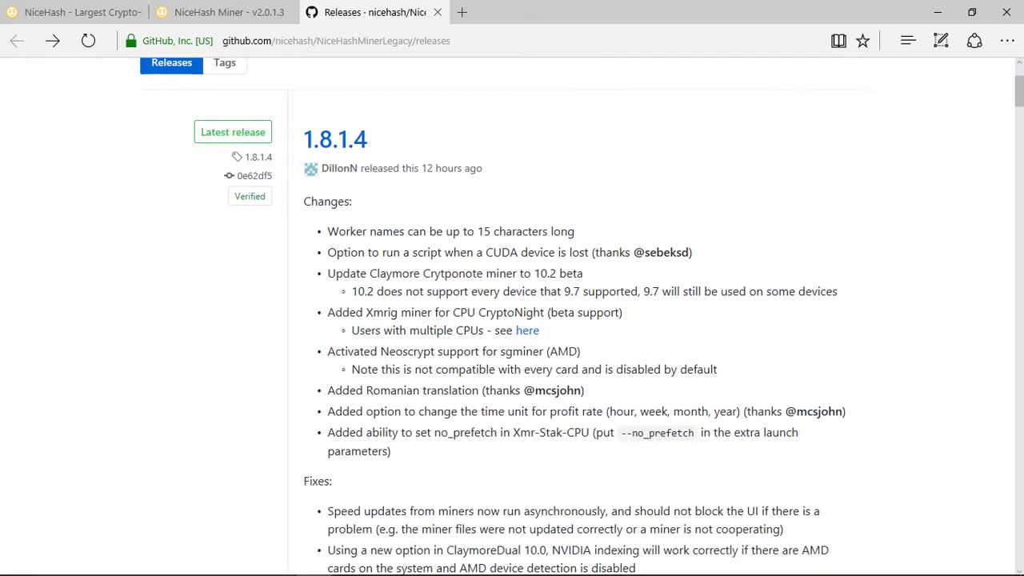
pyautogui.scroll(-2, 512, 317)
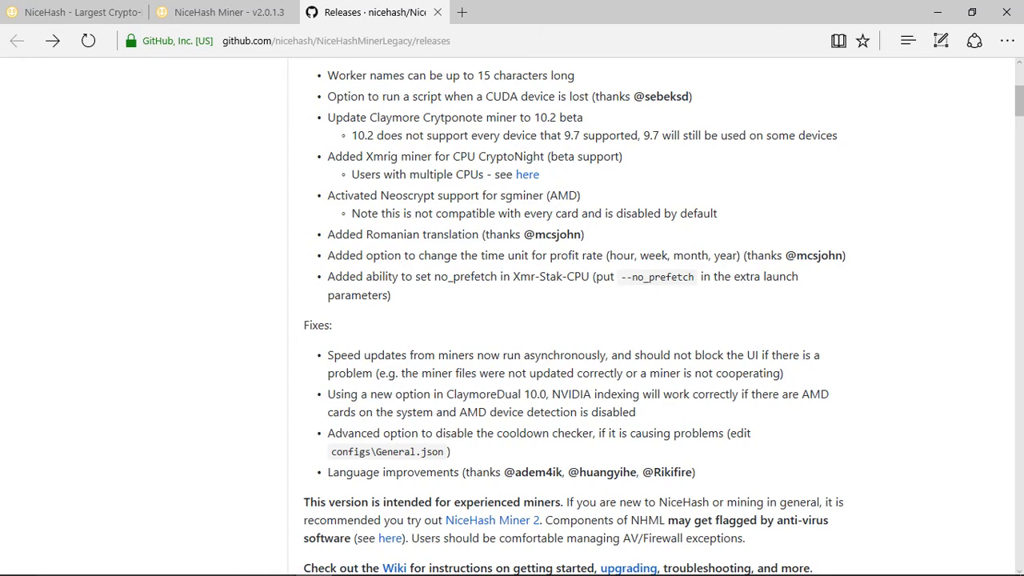
pyautogui.scroll(-1, 511, 317)
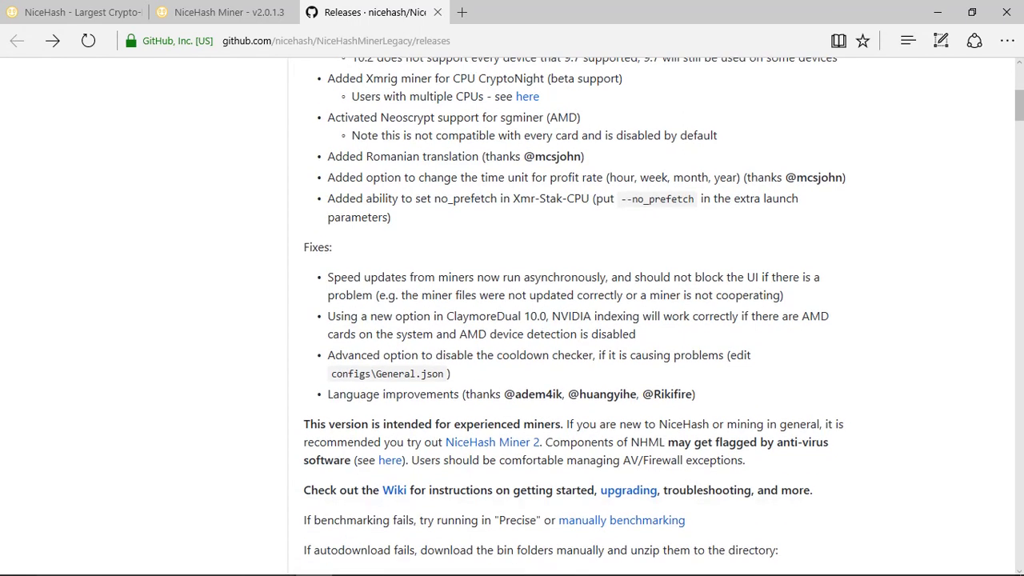
pyautogui.scroll(-3, 512, 317)
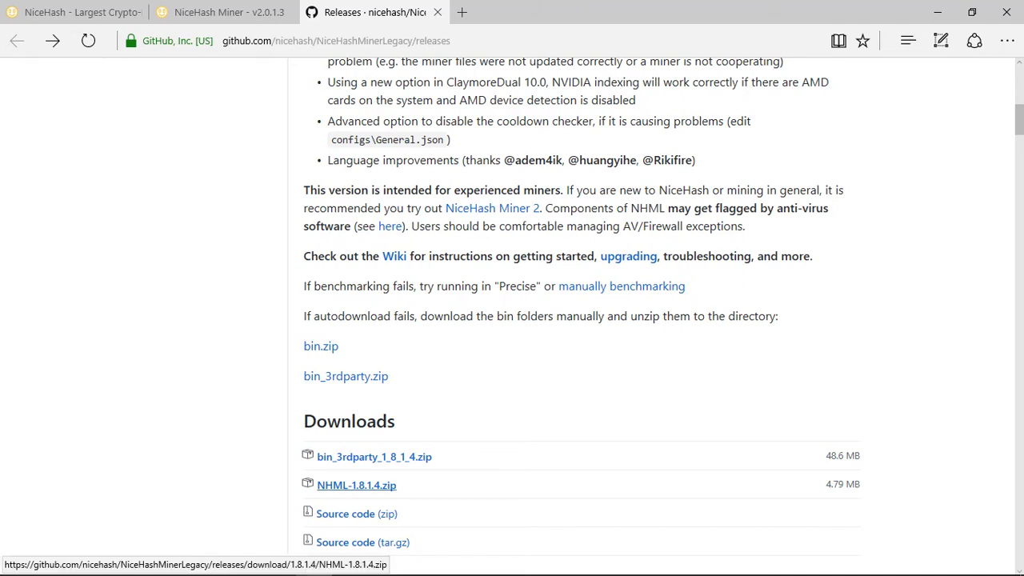
pyautogui.scroll(-2, 356, 484)
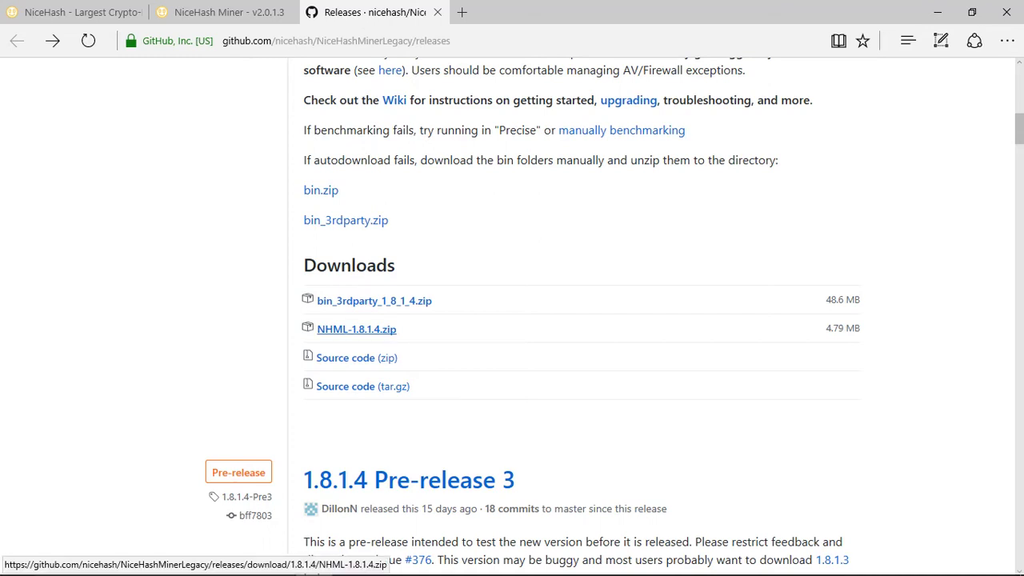
pyautogui.click(355, 329)
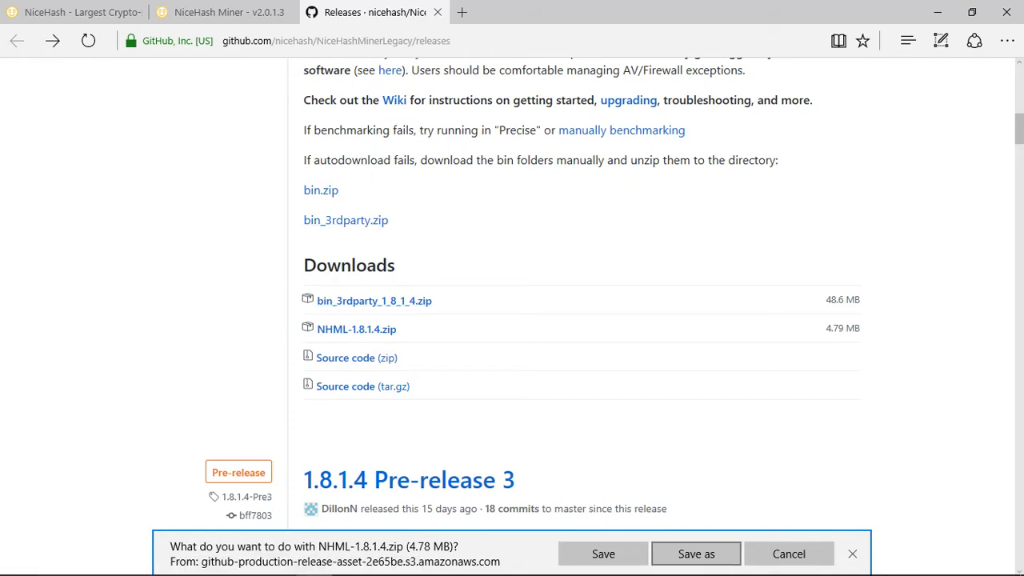
pyautogui.click(696, 554)
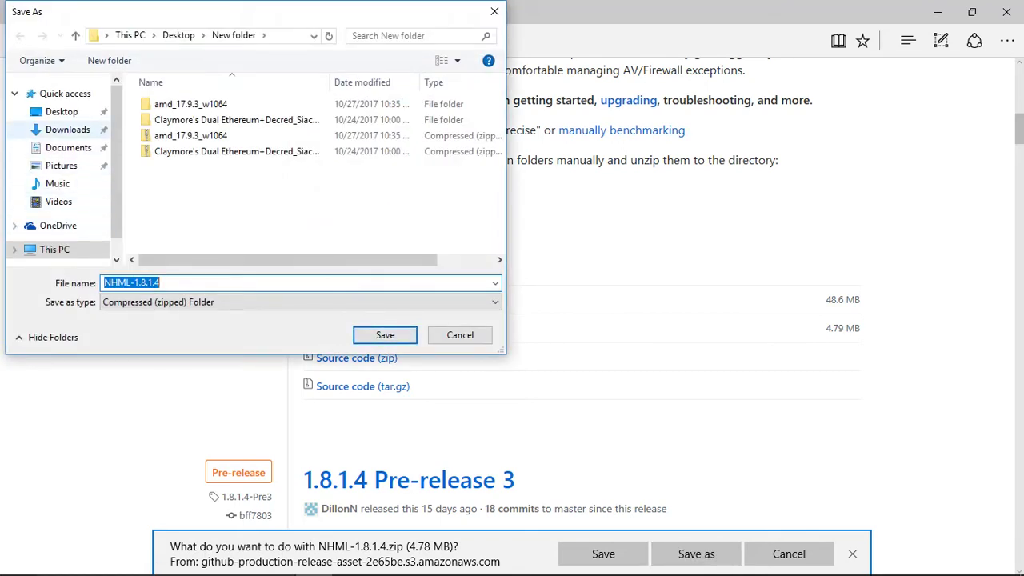
pyautogui.click(62, 111)
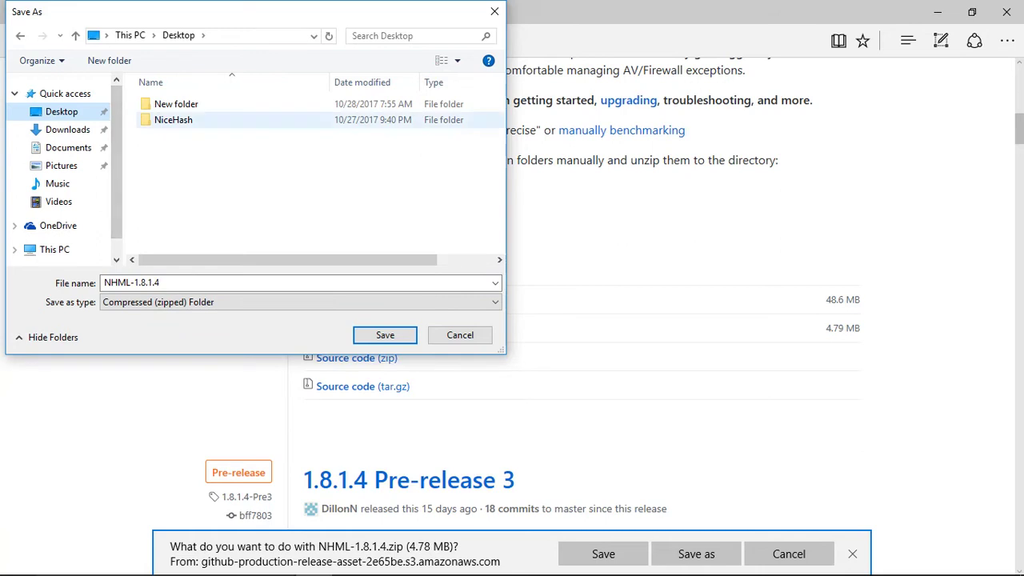
pyautogui.doubleClick(181, 120)
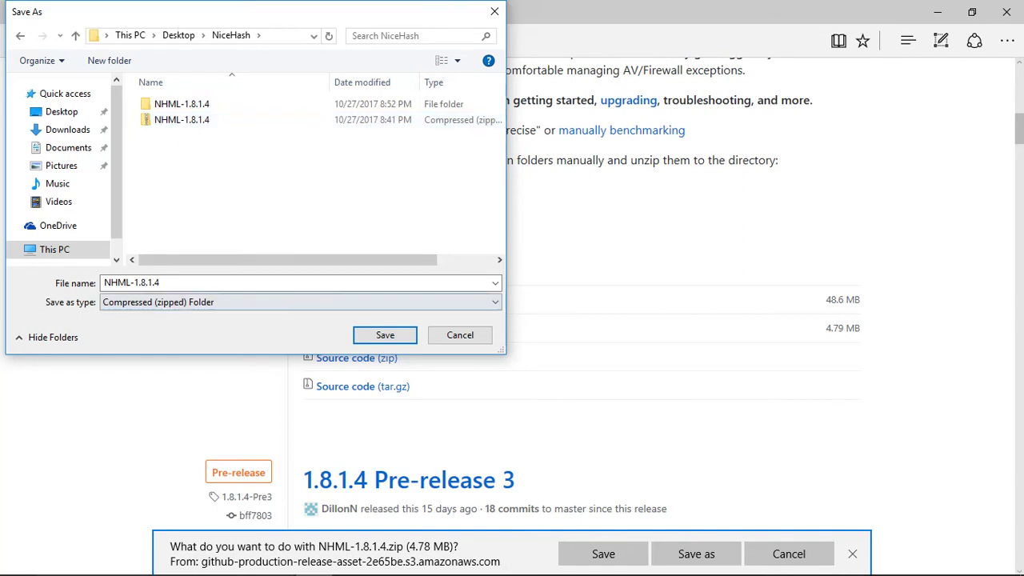
pyautogui.click(460, 334)
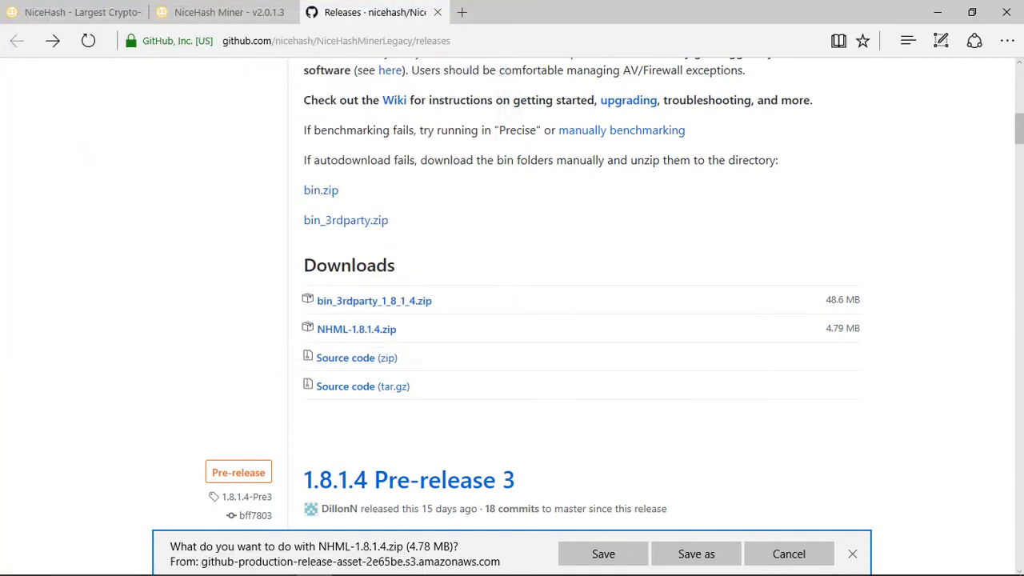
# - Switch to the Windows desktop and open the NiceHash folder in File Explorer
pyautogui.click(937, 12)
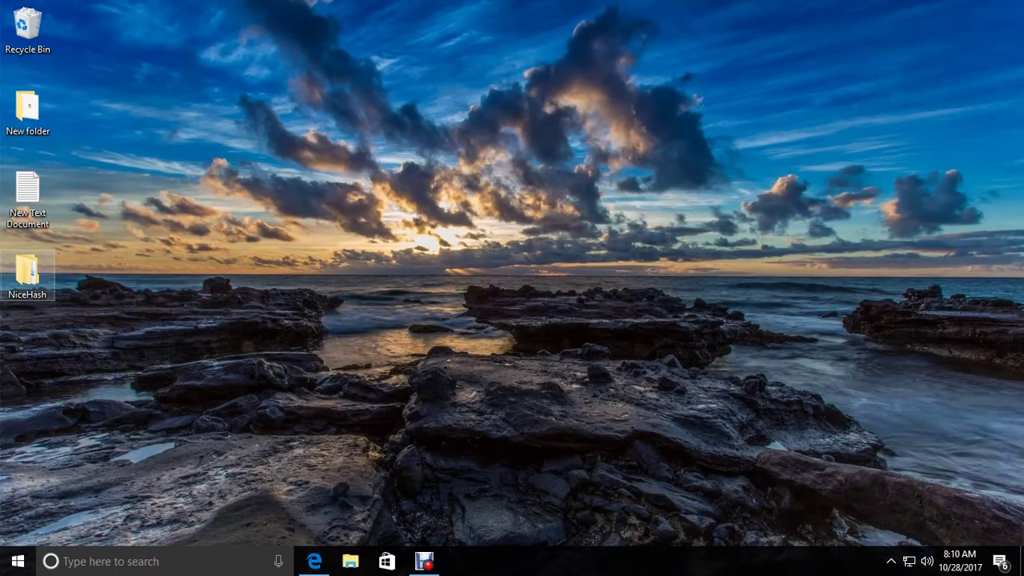
pyautogui.doubleClick(27, 271)
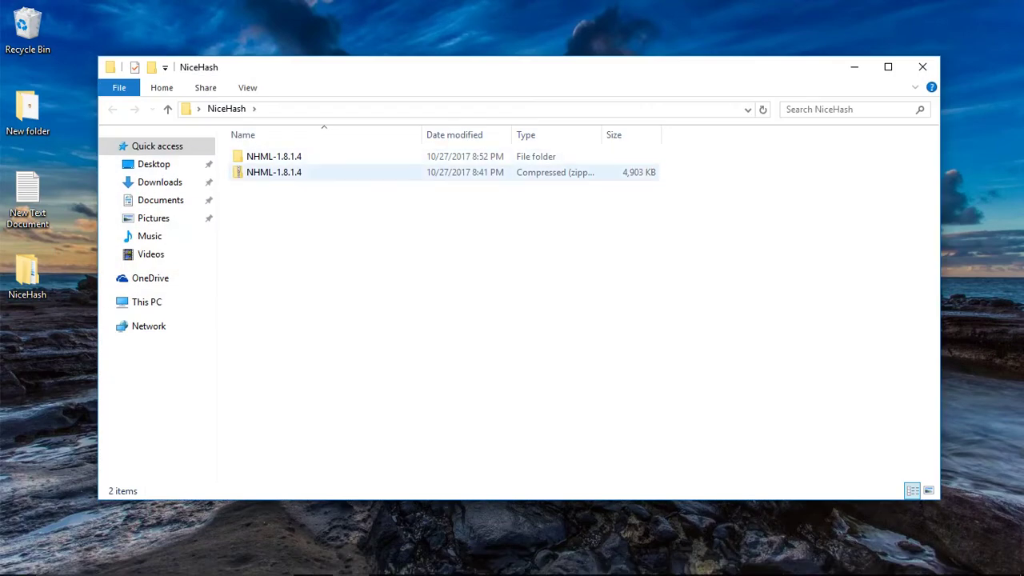
# - Try to extract all files from the NHML-1.8.1.4 zip archive
pyautogui.rightClick(277, 172)
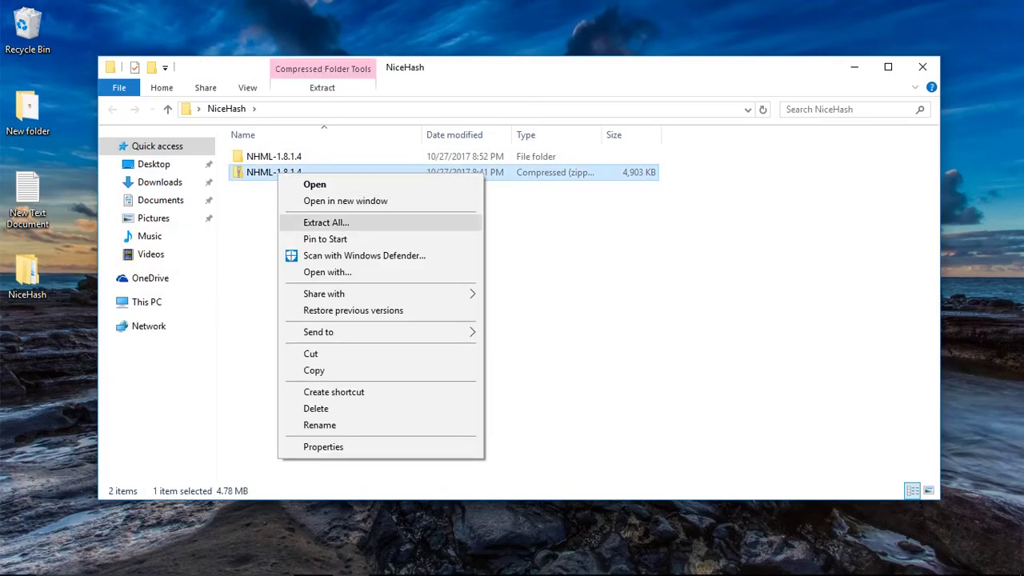
pyautogui.click(325, 222)
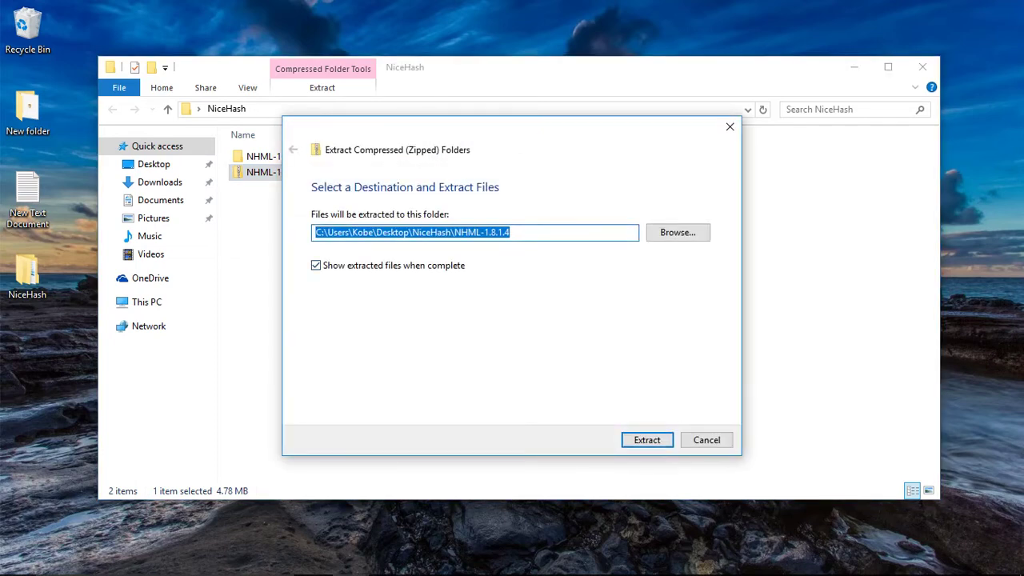
pyautogui.click(706, 440)
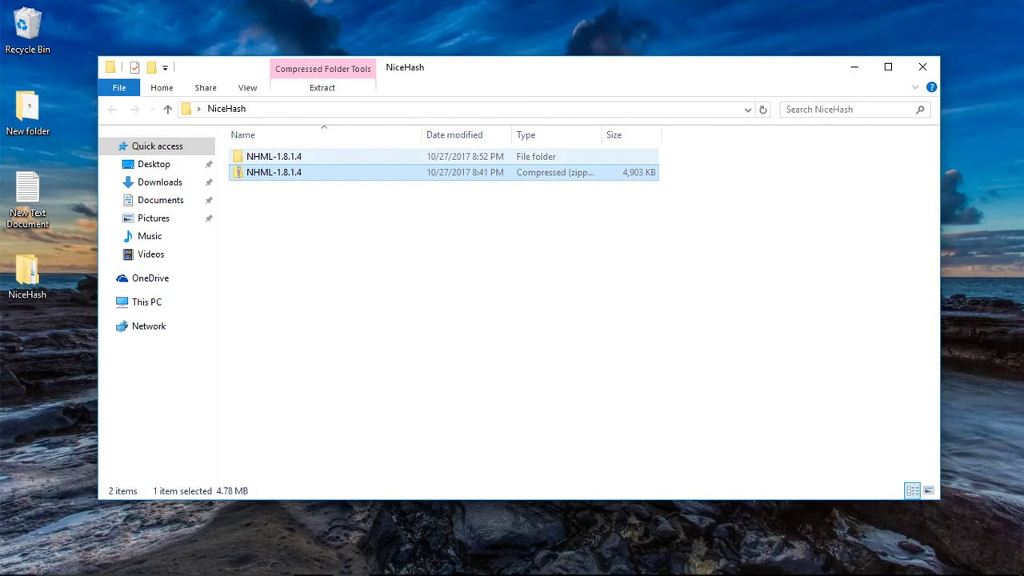
# - Launch the NiceHashMinerLegacy application from the extracted NHML-1.8.1.4 folder
pyautogui.doubleClick(273, 156)
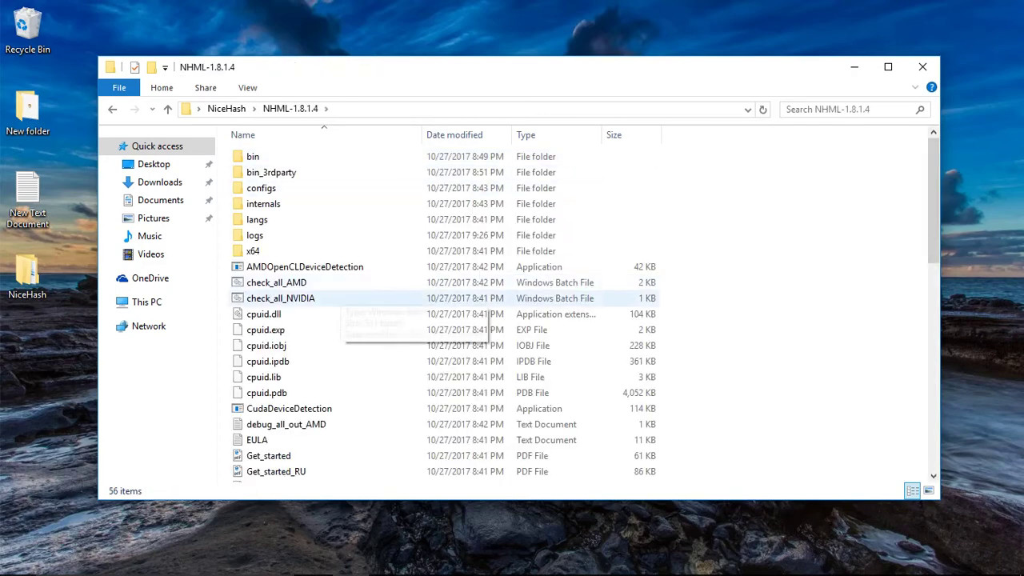
pyautogui.scroll(-1, 344, 322)
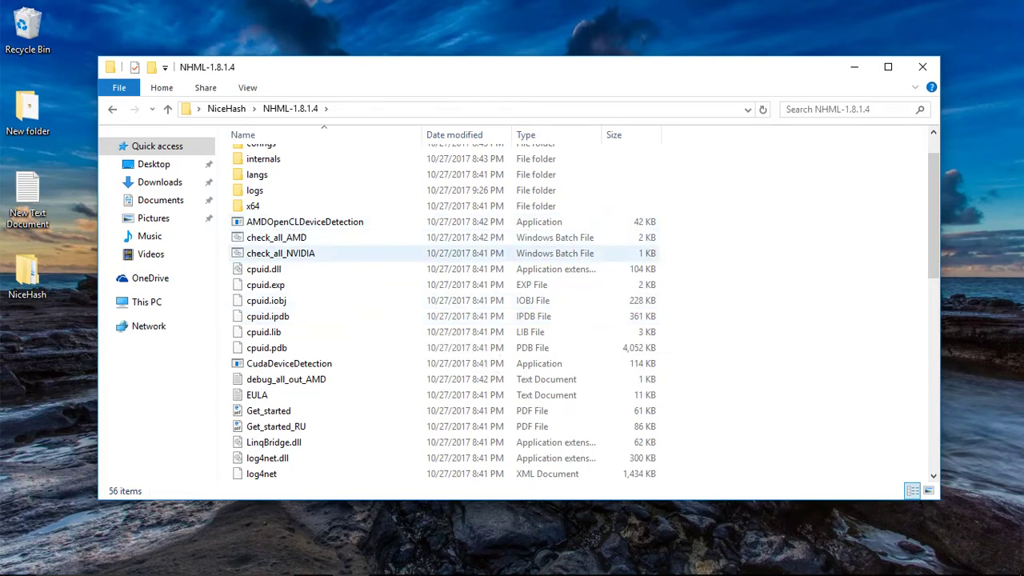
pyautogui.scroll(-5, 336, 280)
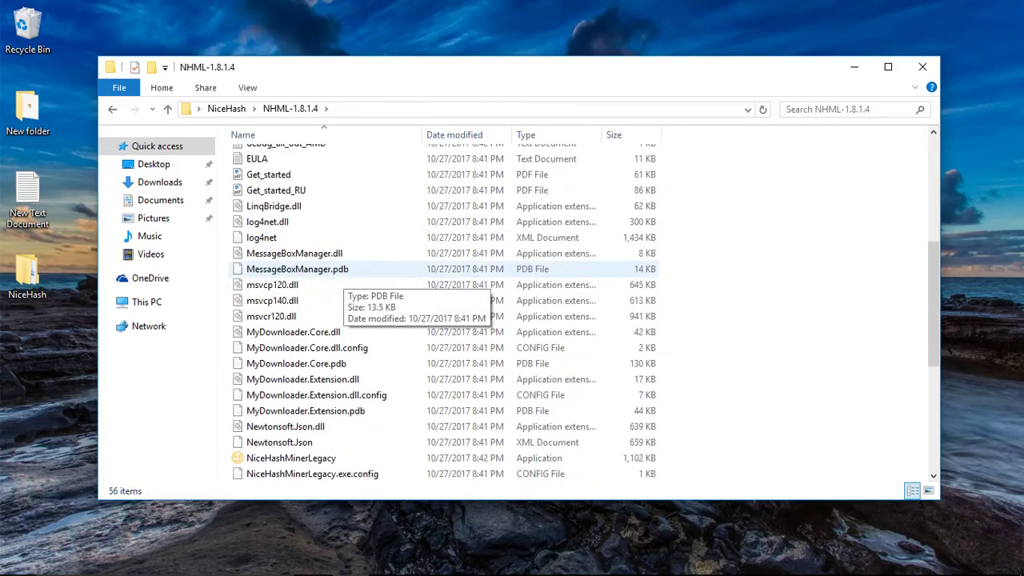
pyautogui.scroll(-2, 272, 300)
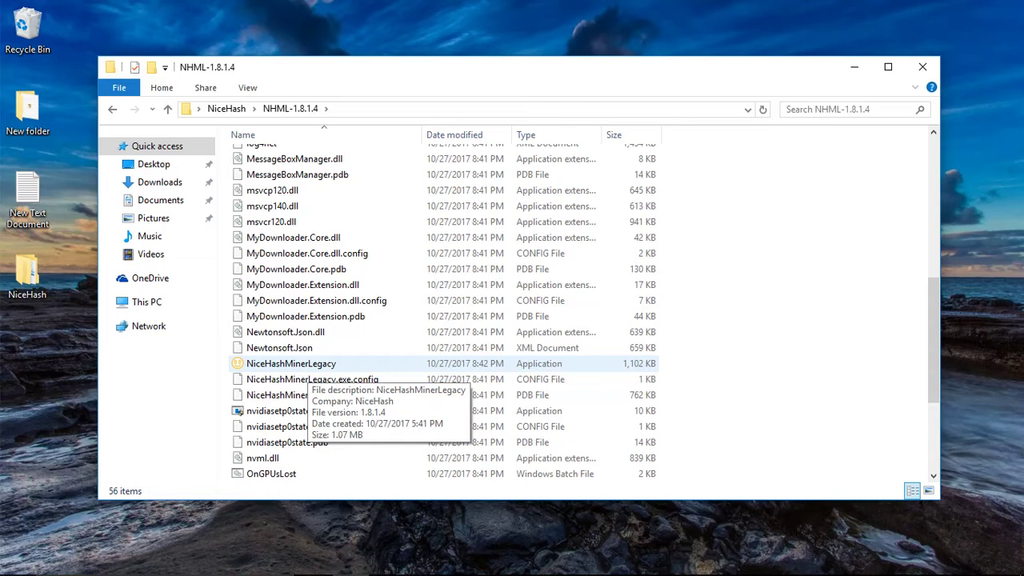
pyautogui.click(291, 363)
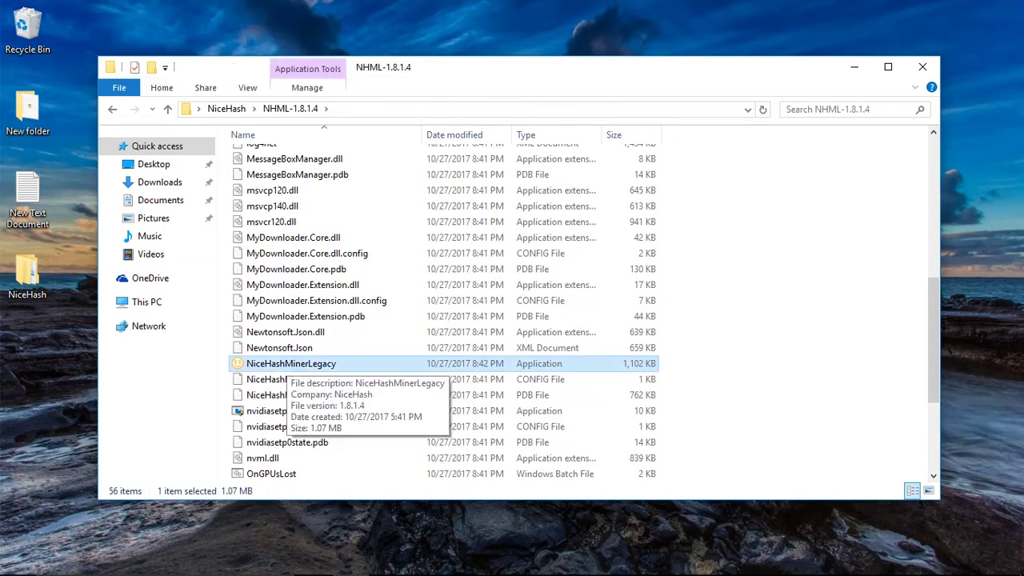
pyautogui.doubleClick(291, 363)
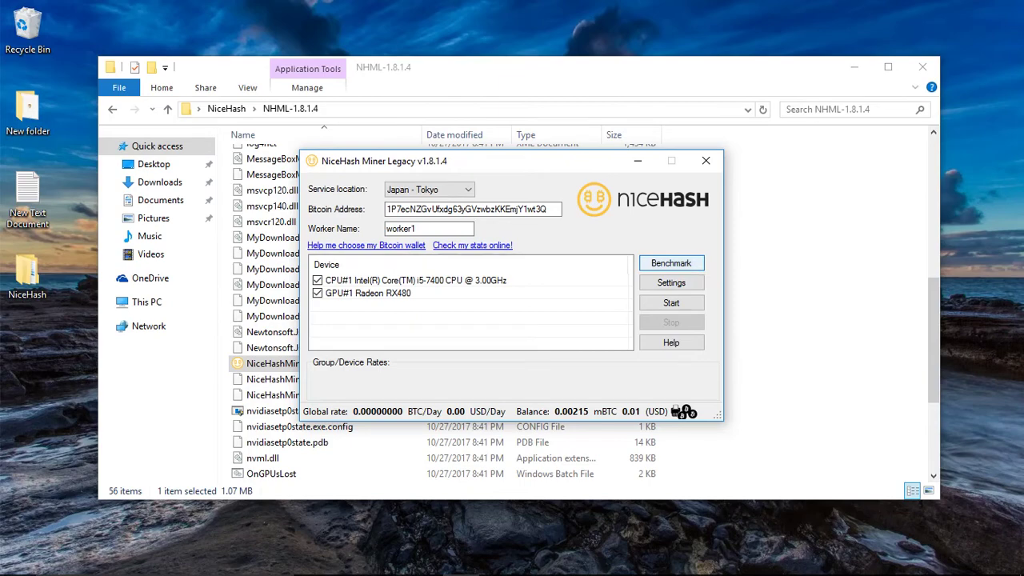
# - View the benchmark window with its devices, algorithms and benchmark types, and close it
pyautogui.press('Return')
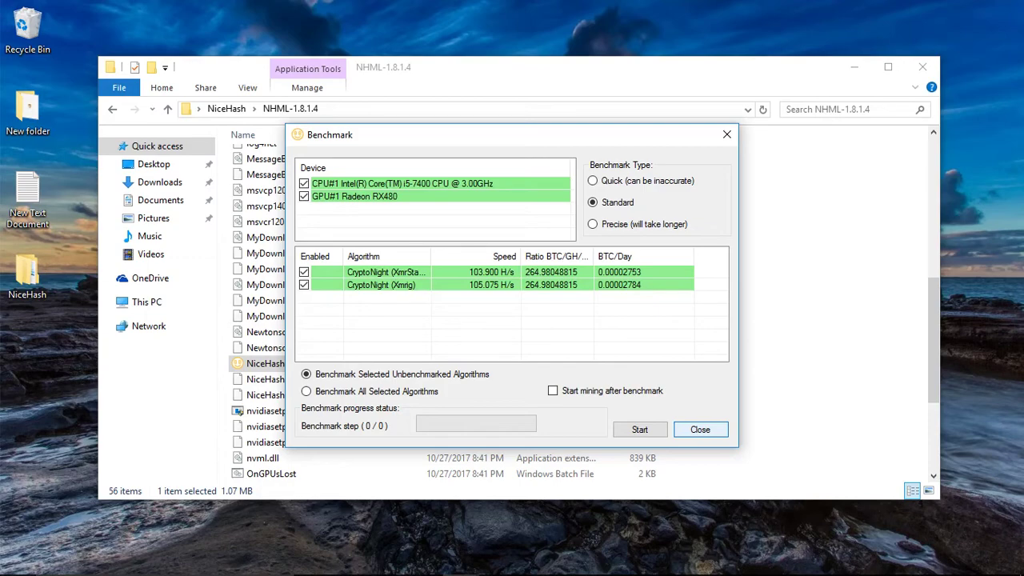
pyautogui.click(700, 430)
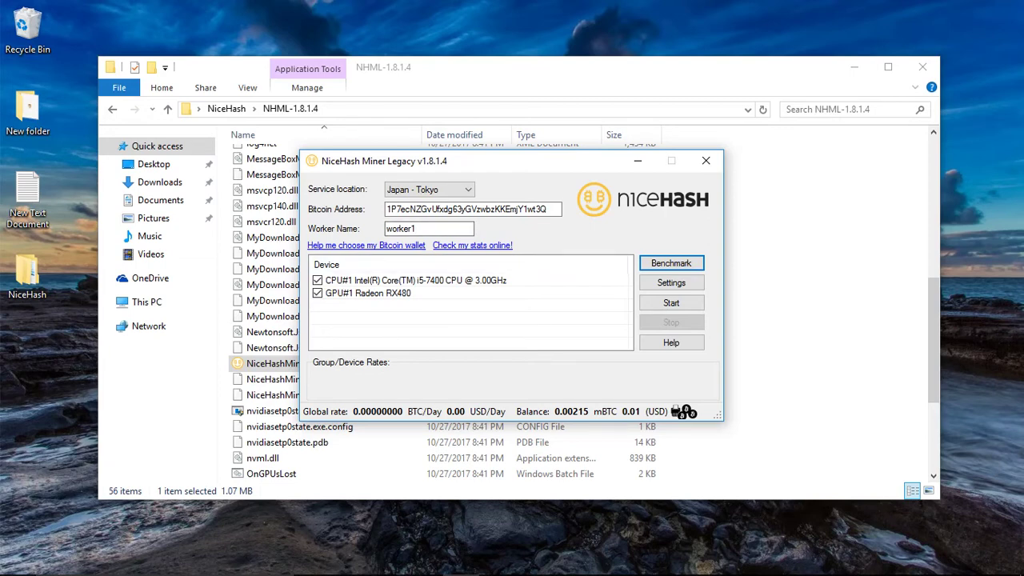
# - Choose Japan - Tokyo as the service location
pyautogui.click(429, 189)
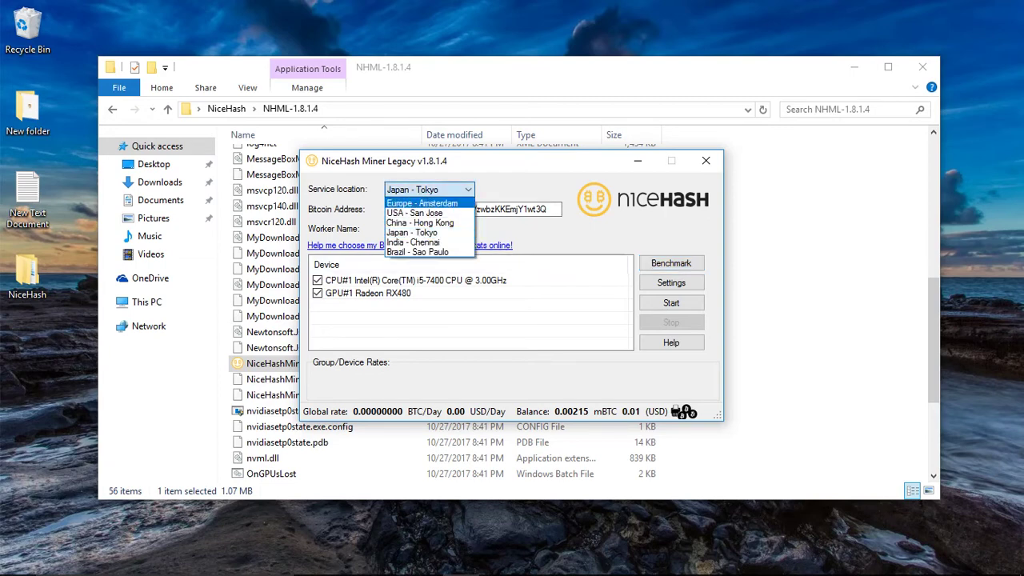
pyautogui.press('Down')
pyautogui.press('Down')
pyautogui.press('Down')
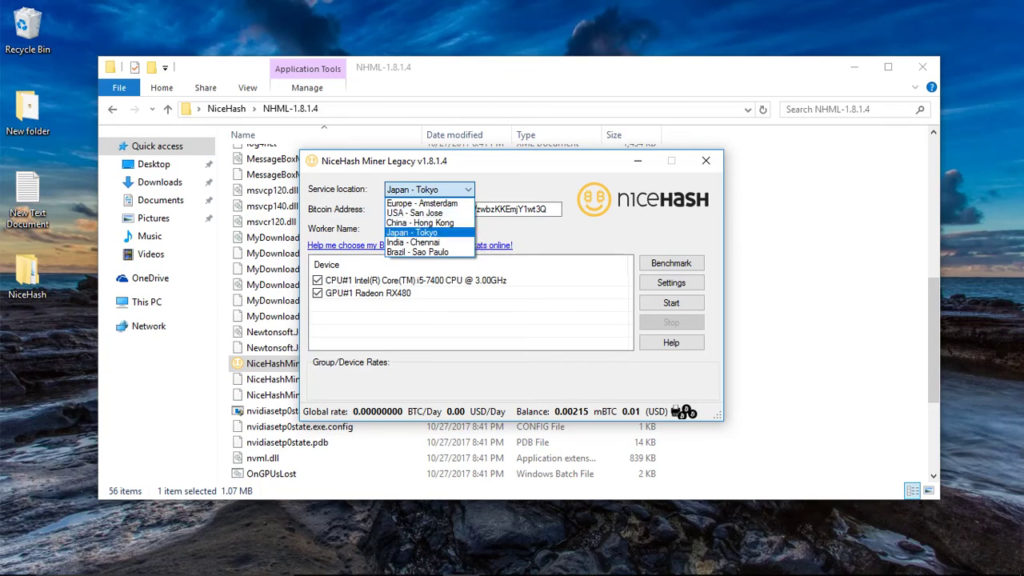
pyautogui.press('Return')
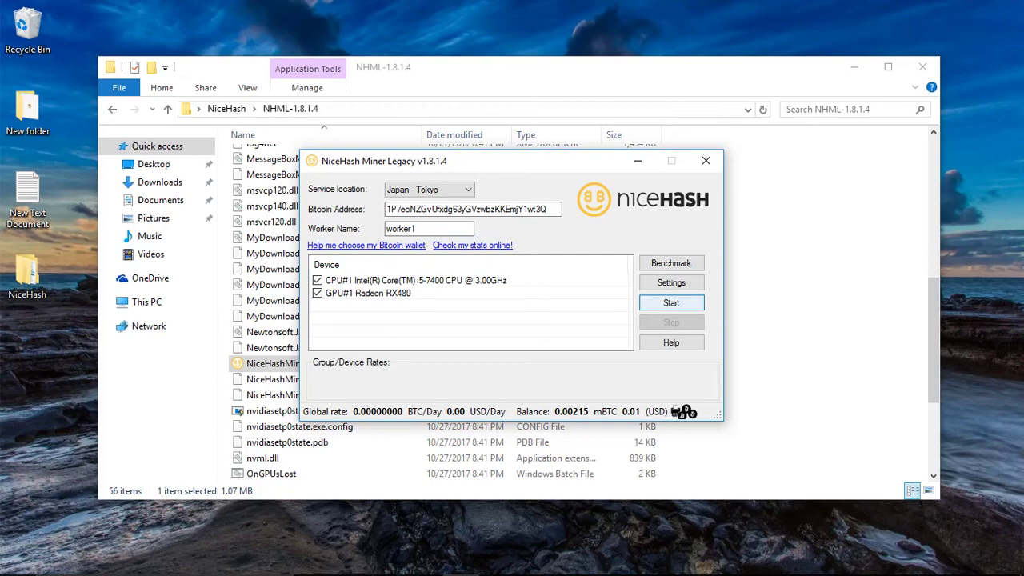
# - Start mining, allowing XMRig CPU miner through the firewall on public networks and snoozing the Windows feature update
pyautogui.press('Return')
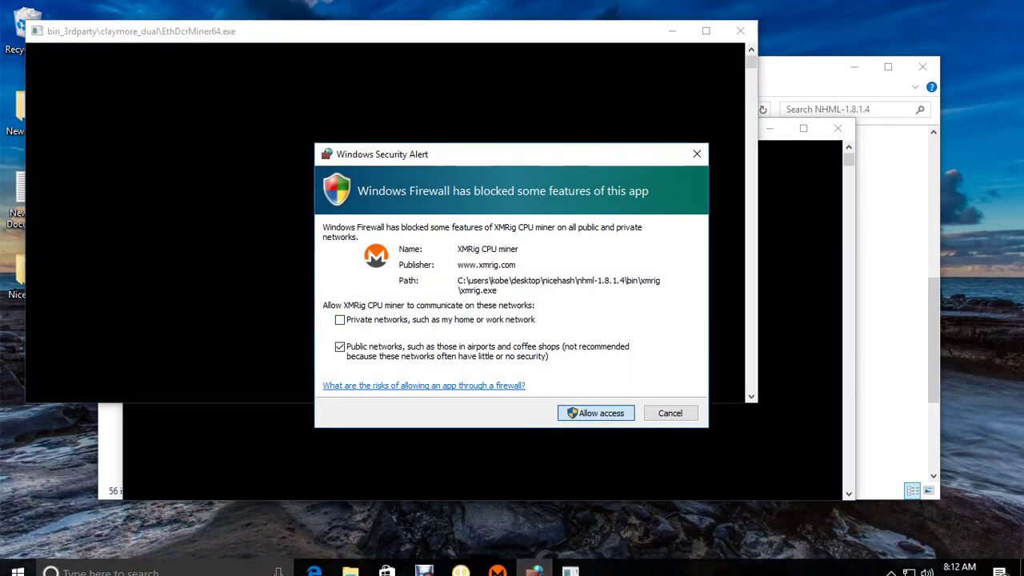
pyautogui.press('Return')
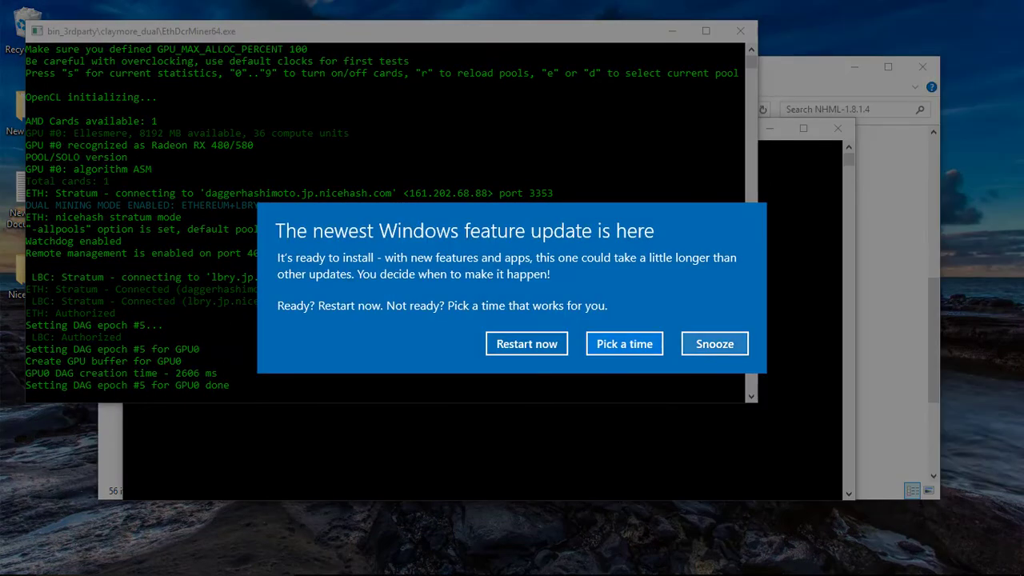
pyautogui.click(714, 343)
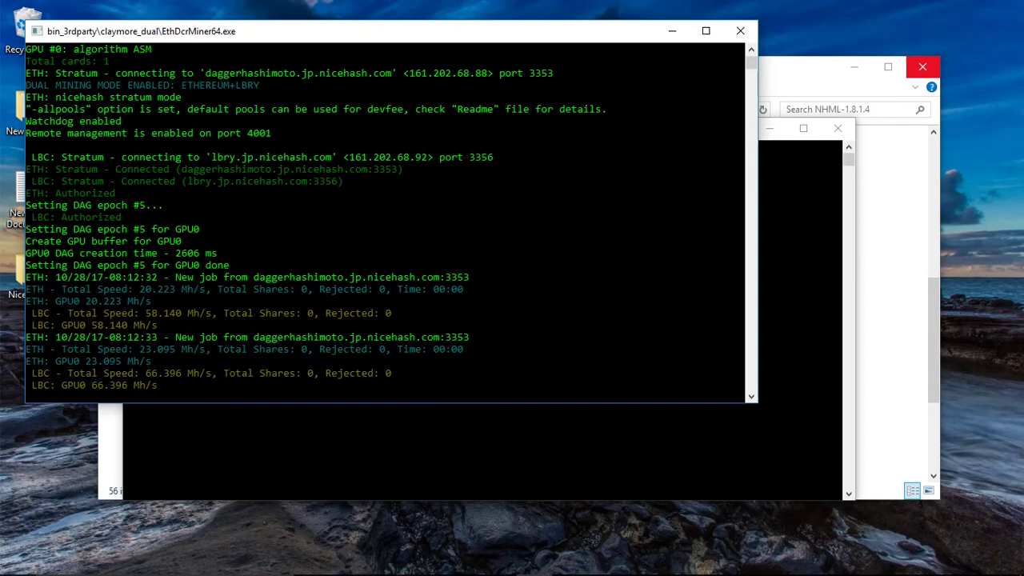
# - Close the File Explorer window and bring the NiceHash Miner Legacy window to the front to check the device rates
pyautogui.click(922, 67)
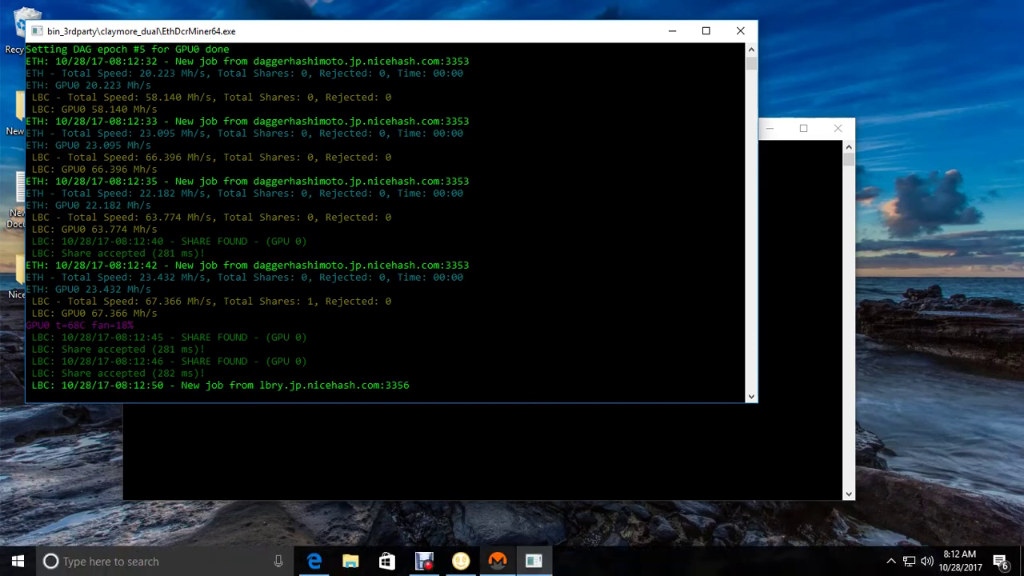
pyautogui.moveTo(460, 561)
pyautogui.click(460, 492)
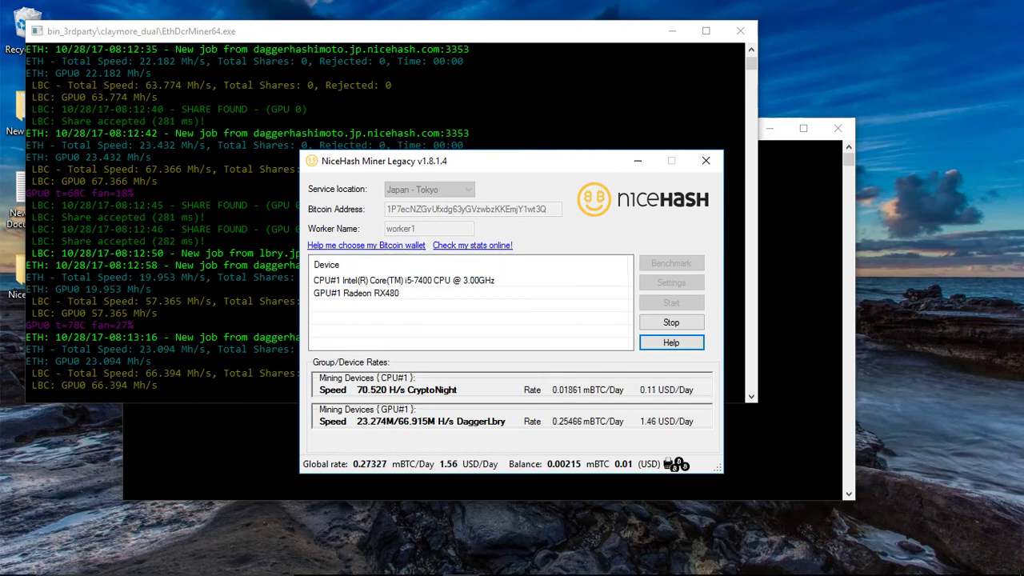
# - Switch to Microsoft Edge and close the GitHub page with the NiceHashMinerLegacy releases
pyautogui.moveTo(313, 560)
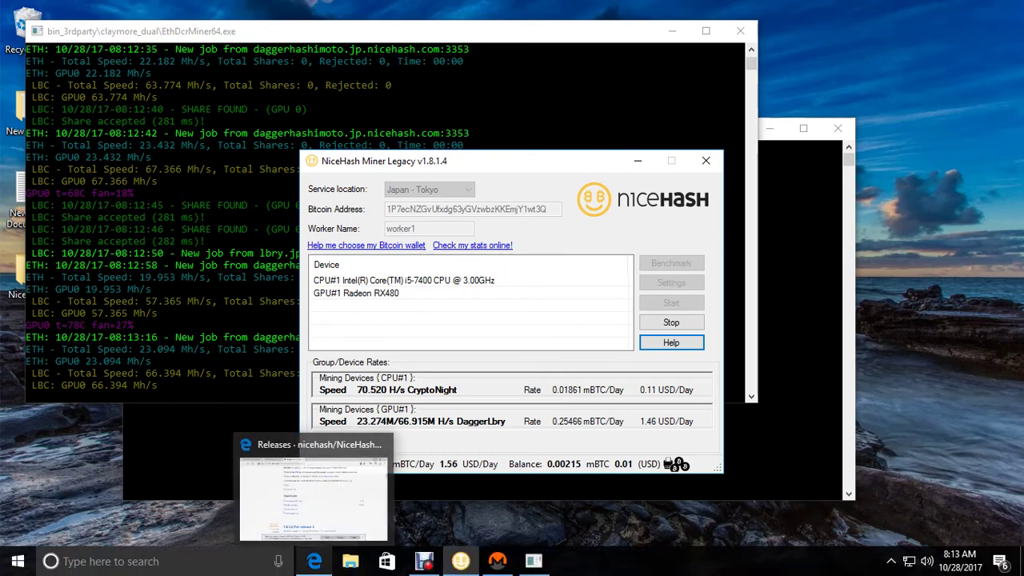
pyautogui.click(314, 498)
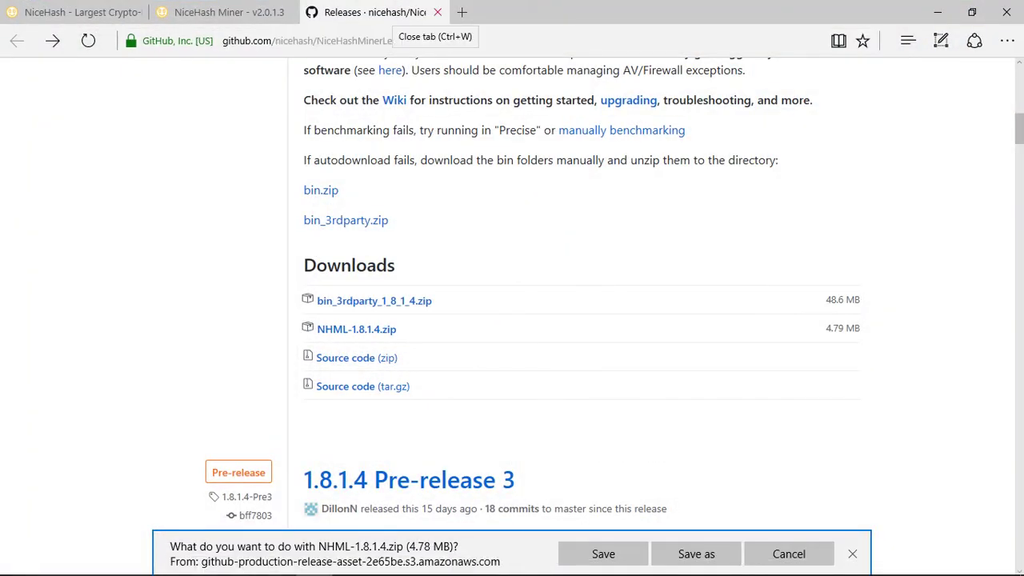
pyautogui.scroll(5, 592, 194)
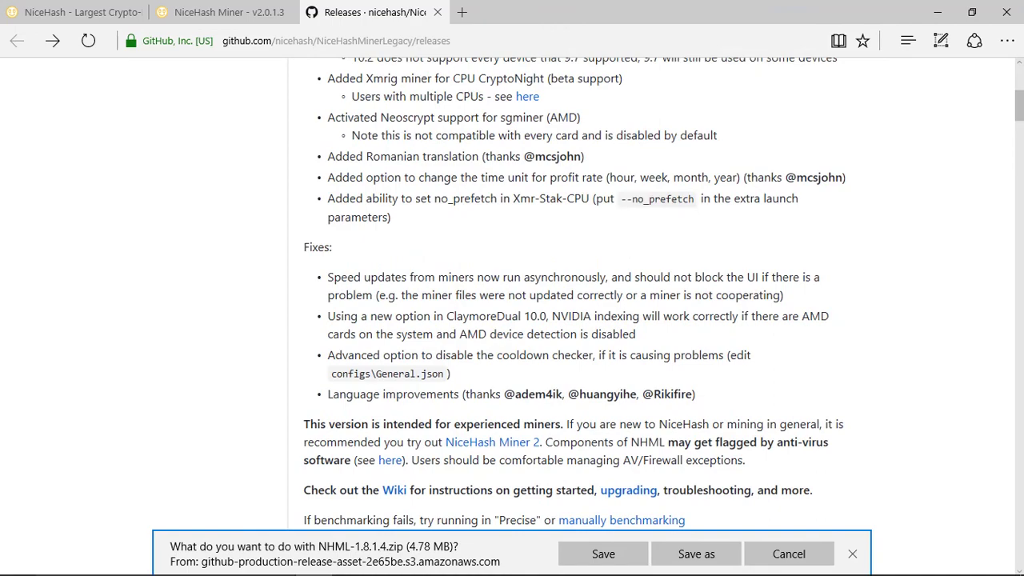
pyautogui.hotkey('ctrl', 'w')
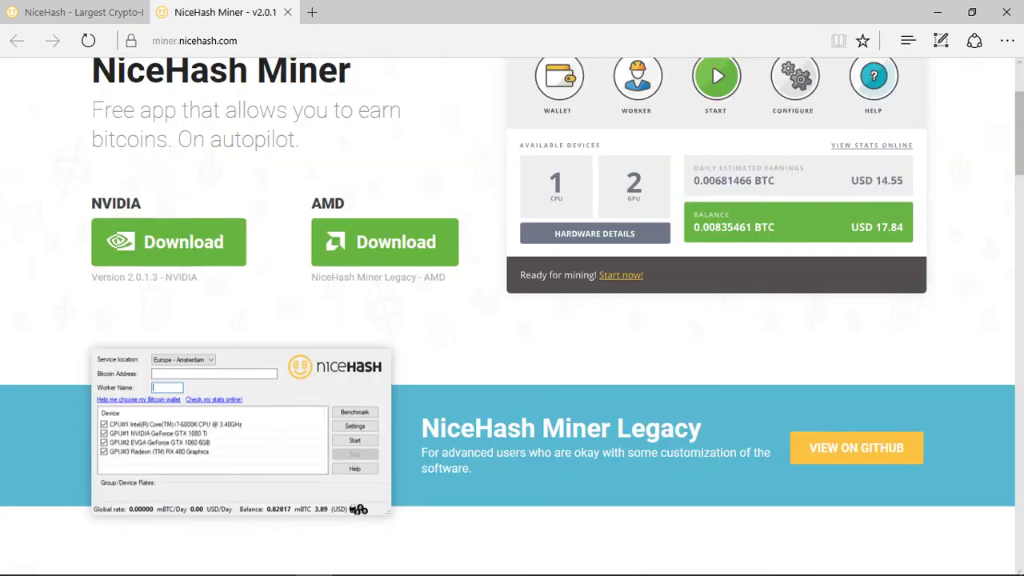
# - Look through the NiceHash Miner page down to its footer and switch to the open nicehash.com page
pyautogui.scroll(2, 511, 320)
pyautogui.scroll(-10, 512, 320)
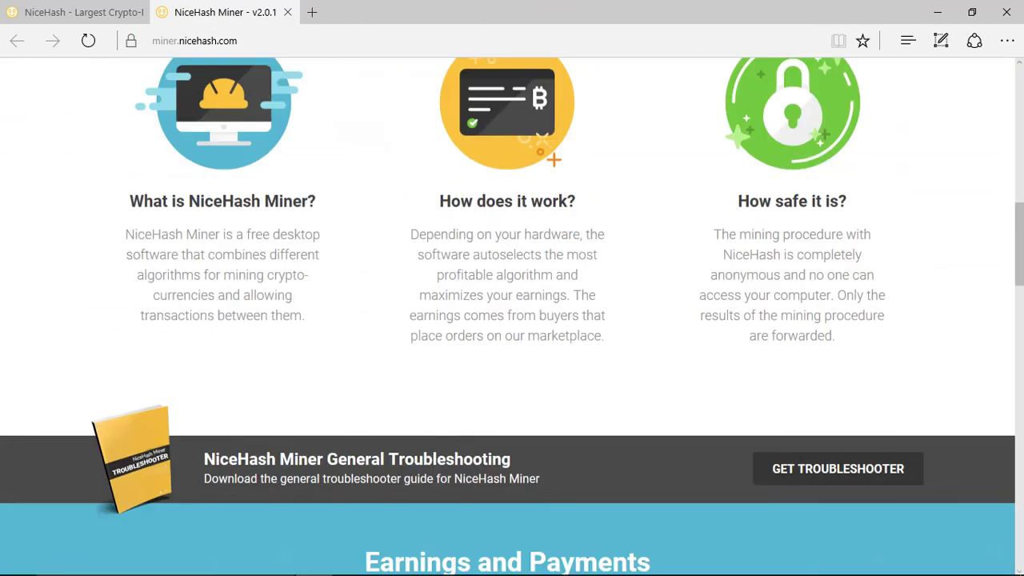
pyautogui.scroll(-3, 512, 320)
pyautogui.scroll(-5, 511, 319)
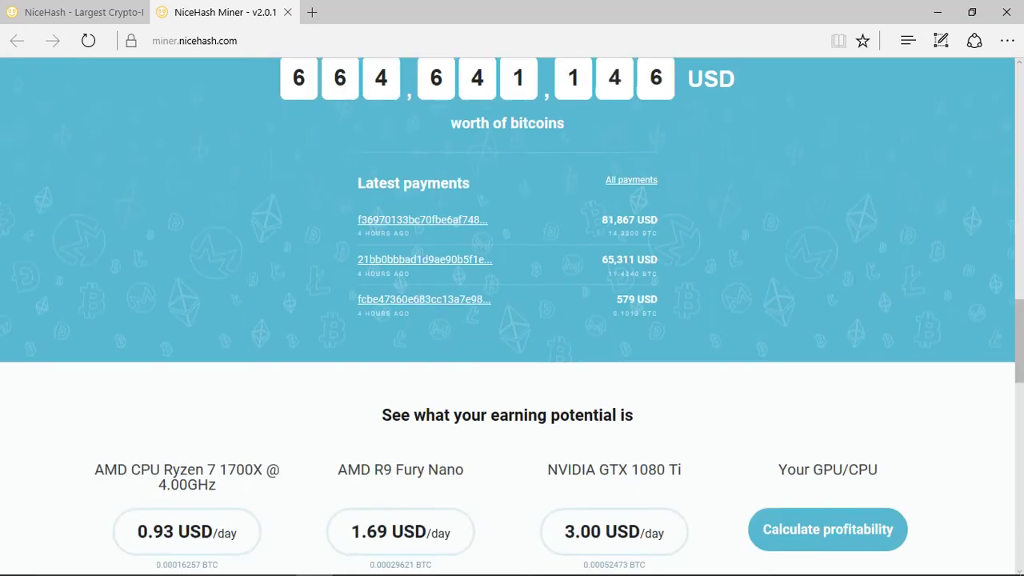
pyautogui.scroll(-12, 512, 320)
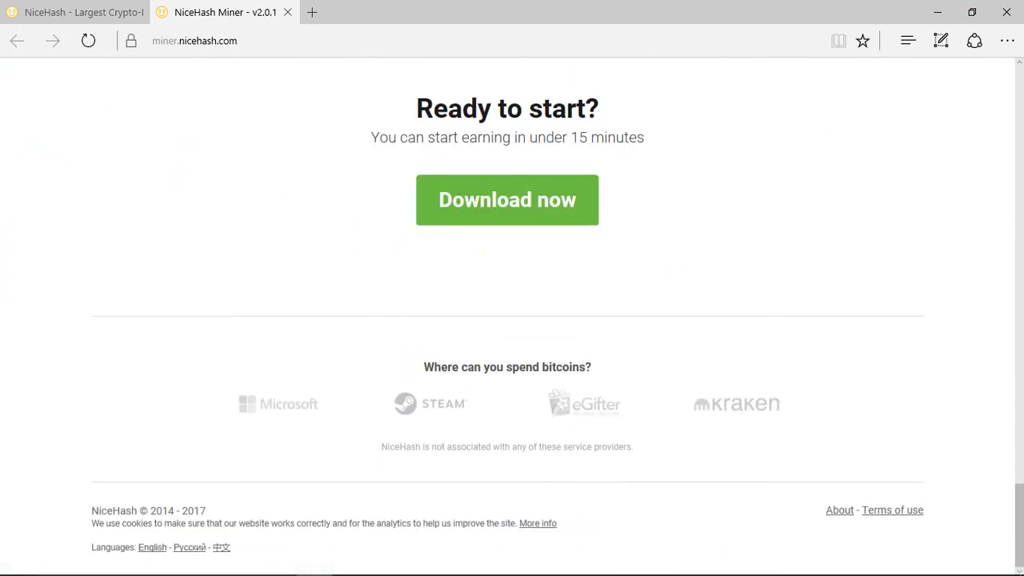
pyautogui.scroll(4, 512, 319)
pyautogui.hotkey('ctrl', 'shift', 'Tab')
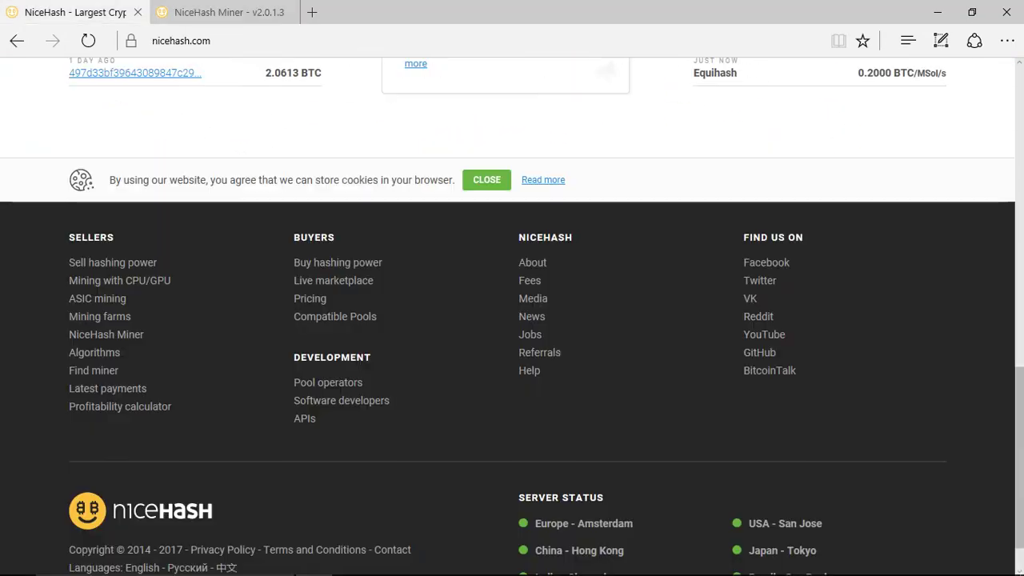